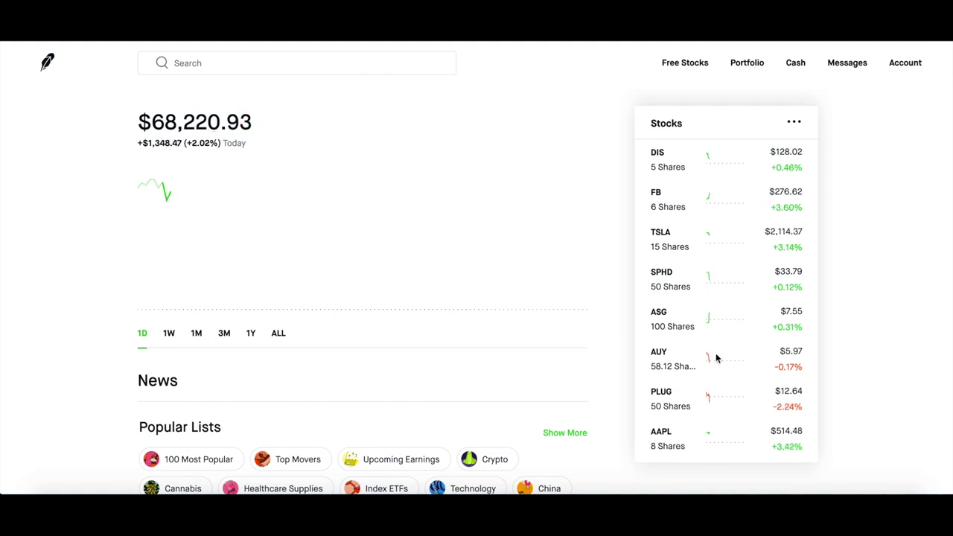
- Scroll the sidebar to the Next day buy list showing BBY, BYND, ROKU, BIGC, SHLL and NIO
scroll(716, 356, "down", 1)
scroll(715, 356, "down", 2)
scroll(715, 356, "down", 2)
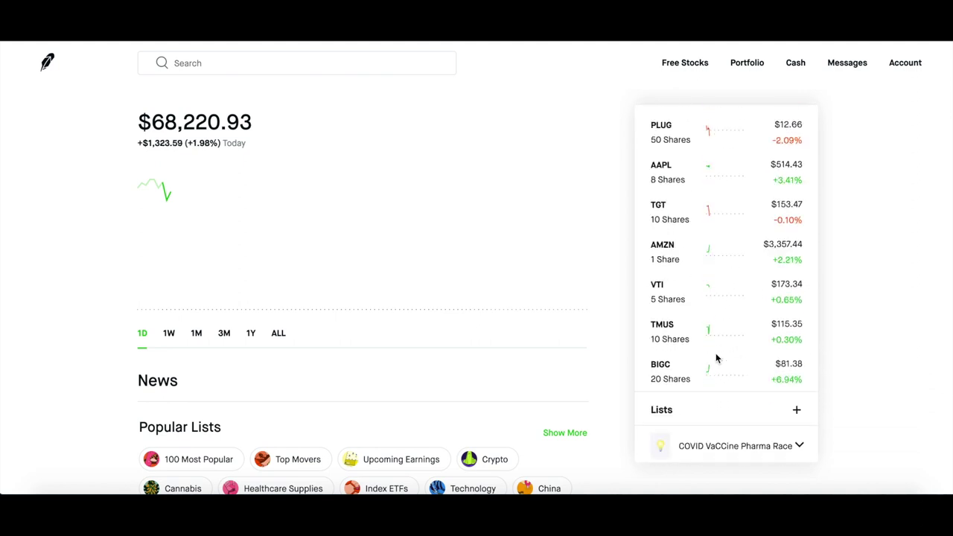
scroll(715, 356, "down", 2)
scroll(715, 356, "down", 1)
scroll(716, 353, "down", 1)
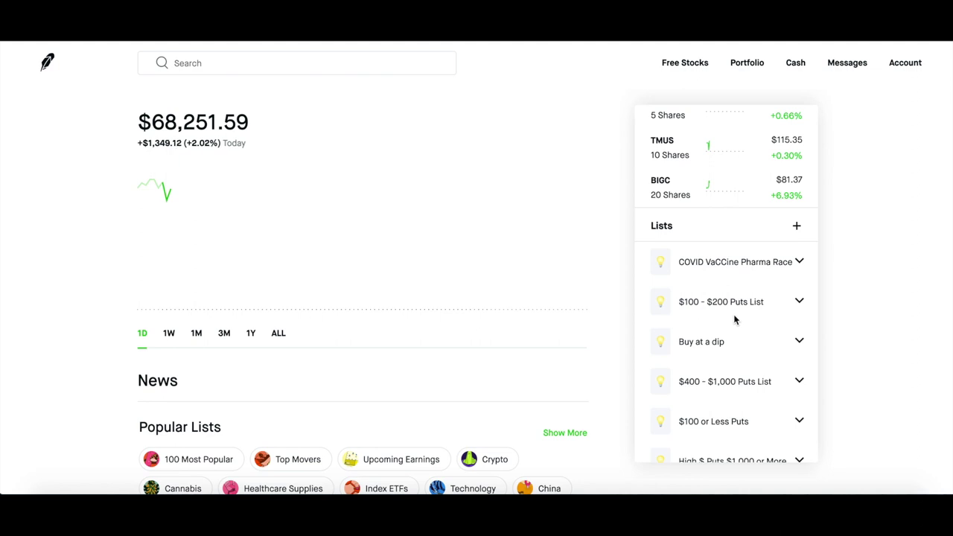
scroll(734, 319, "down", 2)
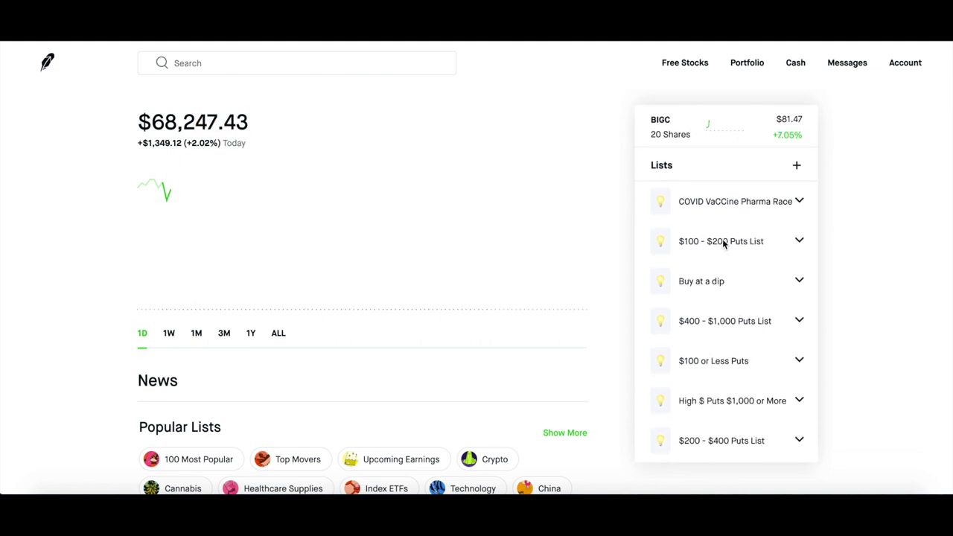
scroll(727, 363, "down", 2)
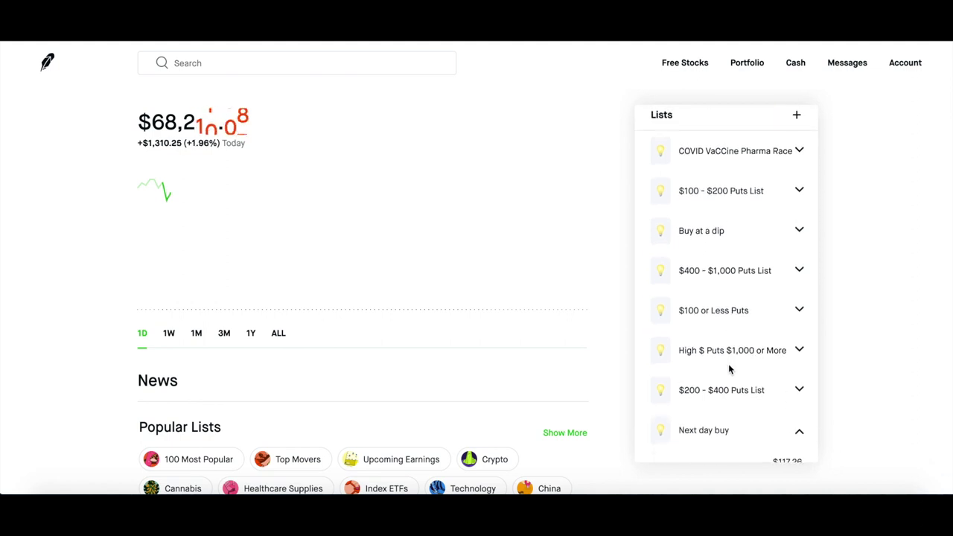
scroll(728, 363, "down", 2)
scroll(727, 363, "down", 1)
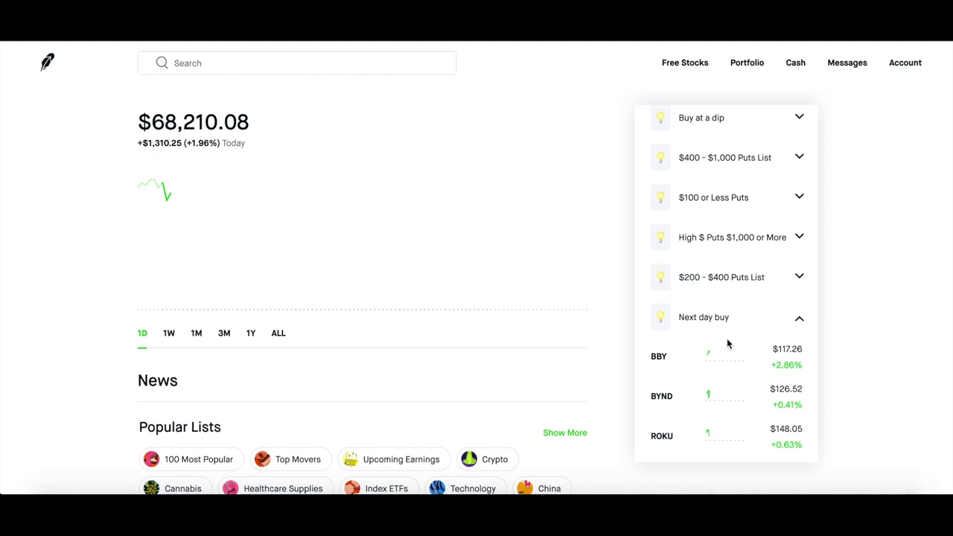
scroll(720, 374, "down", 1)
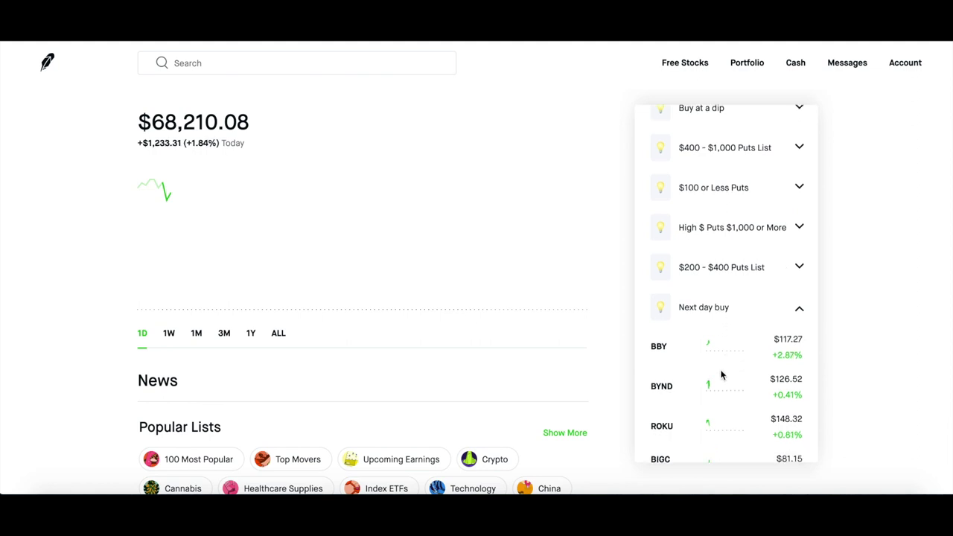
scroll(721, 374, "down", 1)
scroll(720, 374, "down", 1)
scroll(720, 373, "down", 1)
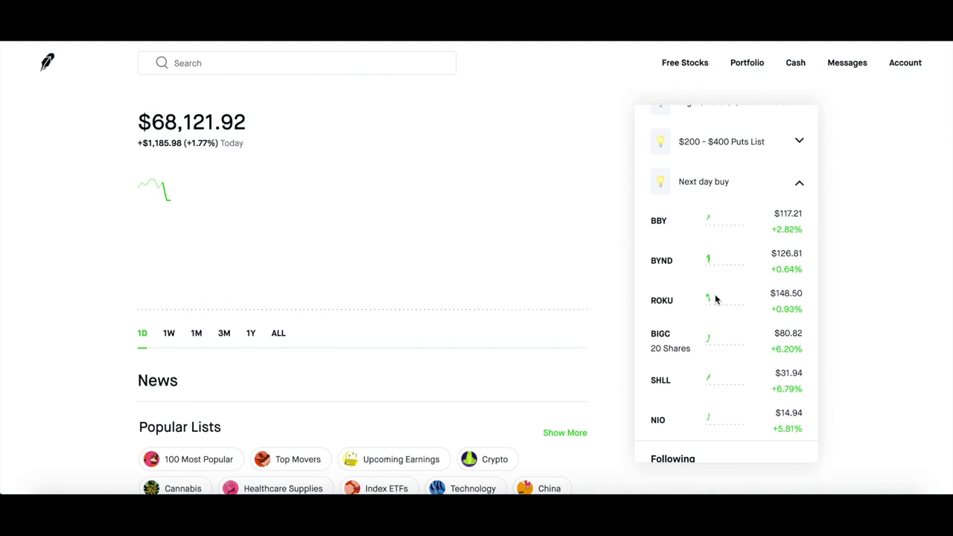
scroll(714, 299, "down", 2)
scroll(714, 299, "up", 1)
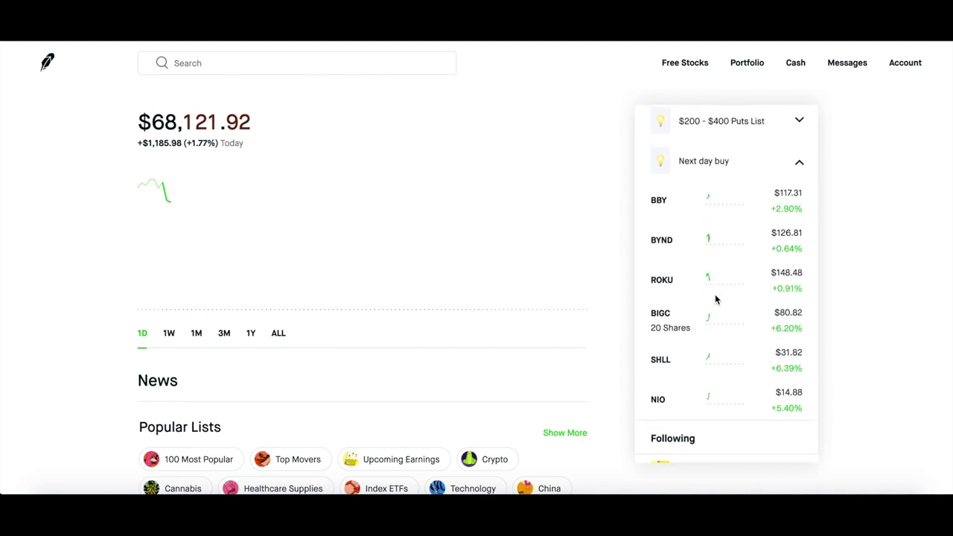
- Open Best Buy's stock page from the Next day buy watchlist
left_click(714, 167)
scroll(67, 332, "down", 1)
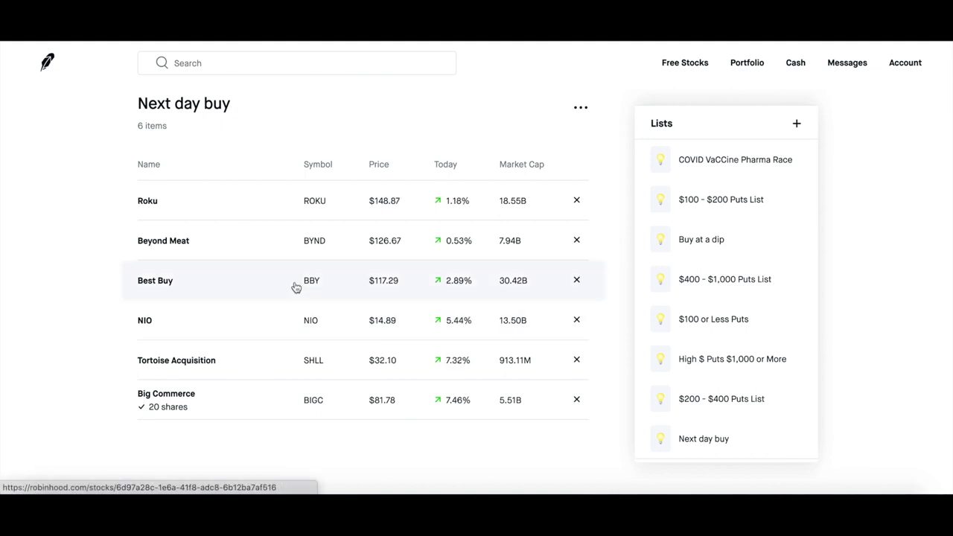
left_click(296, 288)
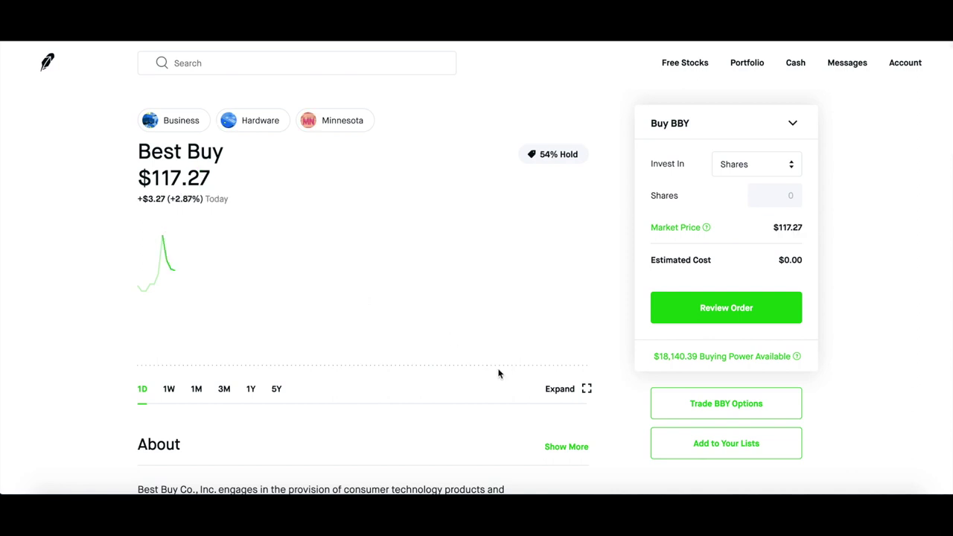
- Check Best Buy's 5Y, 3M, 1M and 1W charts, then return to 1D
left_click(276, 390)
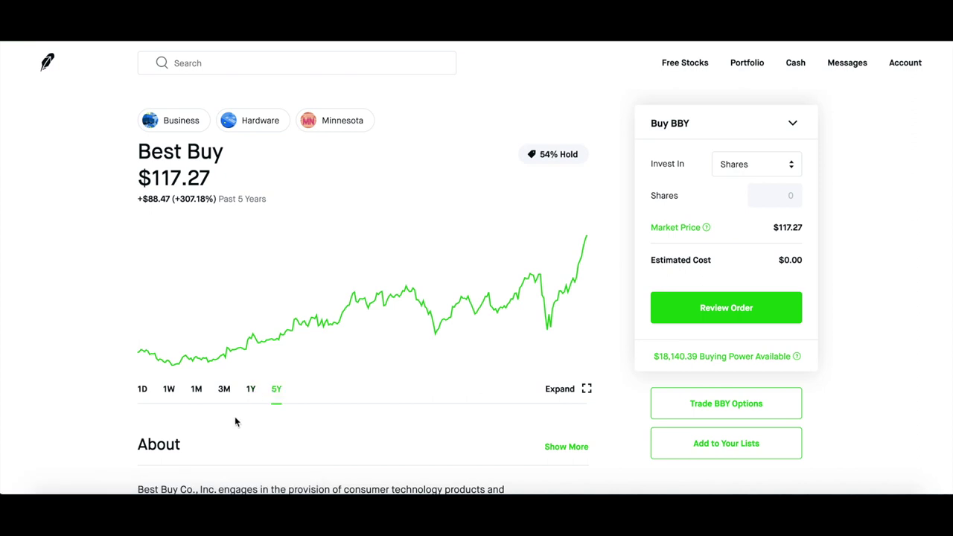
left_click(226, 390)
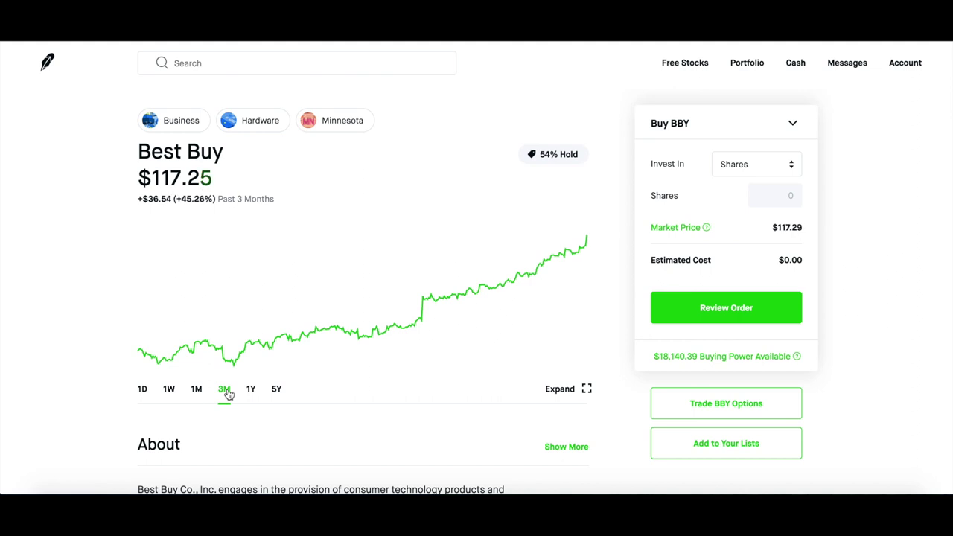
left_click(198, 397)
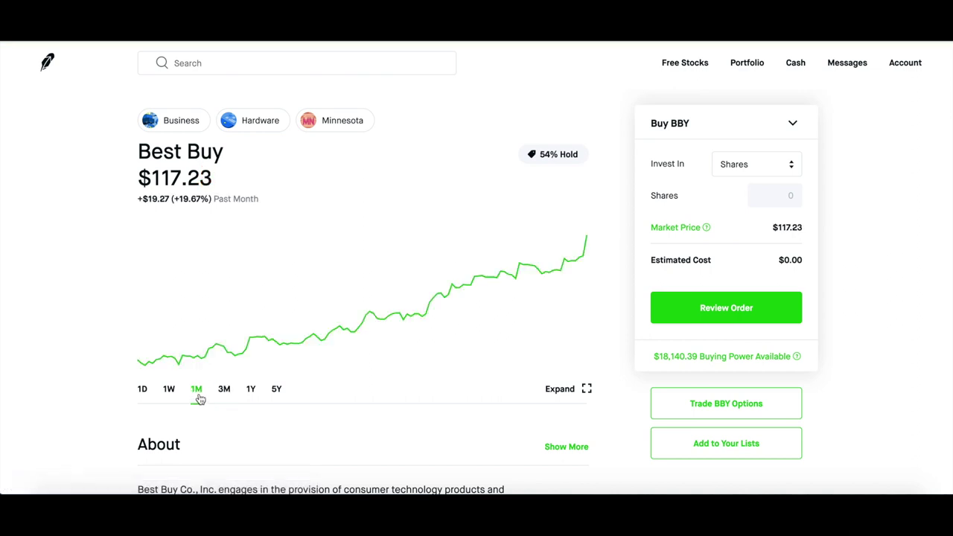
left_click(170, 399)
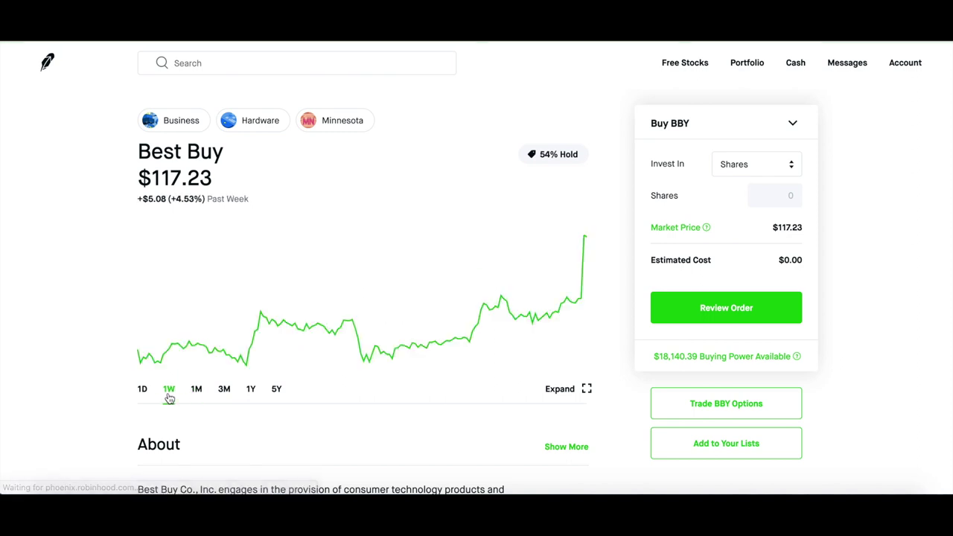
left_click(143, 393)
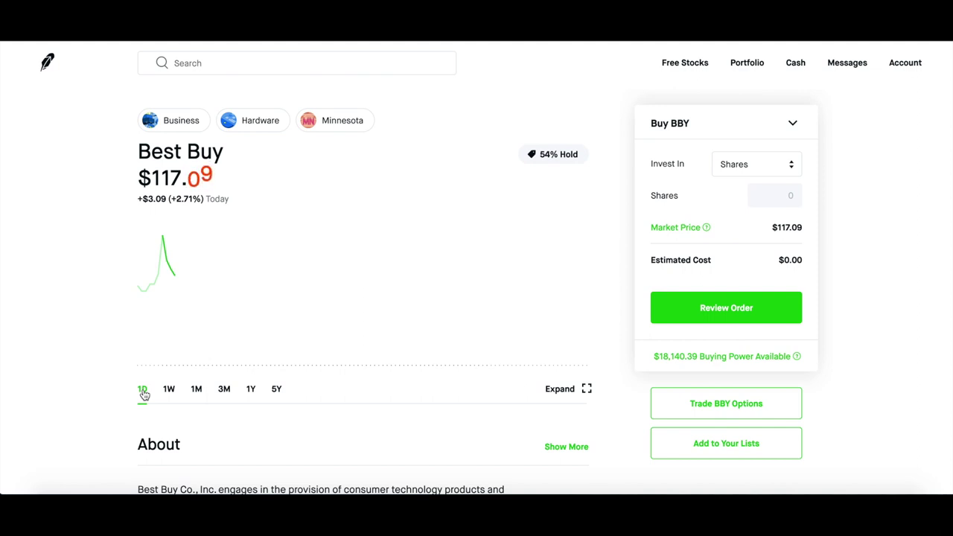
scroll(321, 383, "down", 3)
scroll(320, 383, "down", 2)
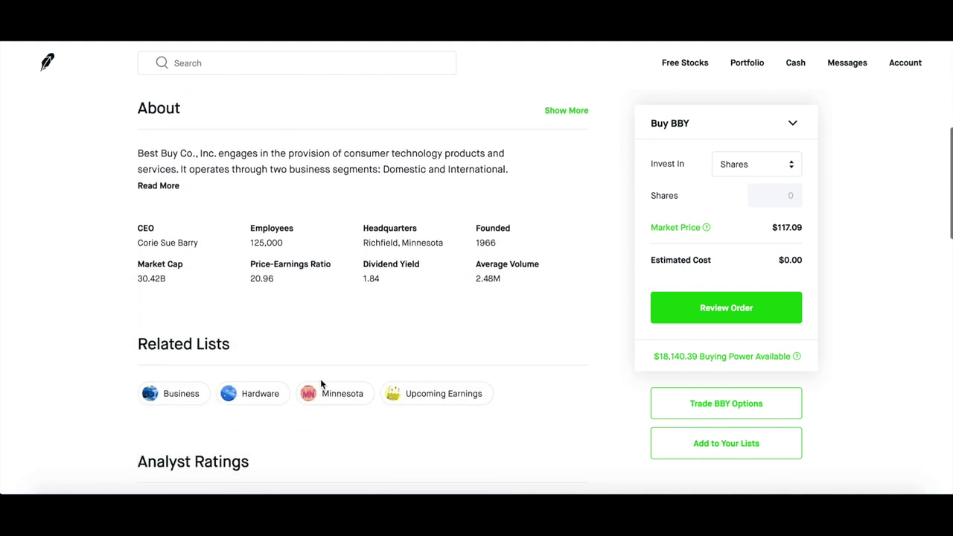
scroll(320, 383, "down", 2)
scroll(320, 383, "down", 1)
scroll(320, 380, "down", 3)
scroll(321, 380, "down", 1)
scroll(320, 380, "down", 1)
scroll(320, 380, "down", 1)
scroll(320, 381, "down", 1)
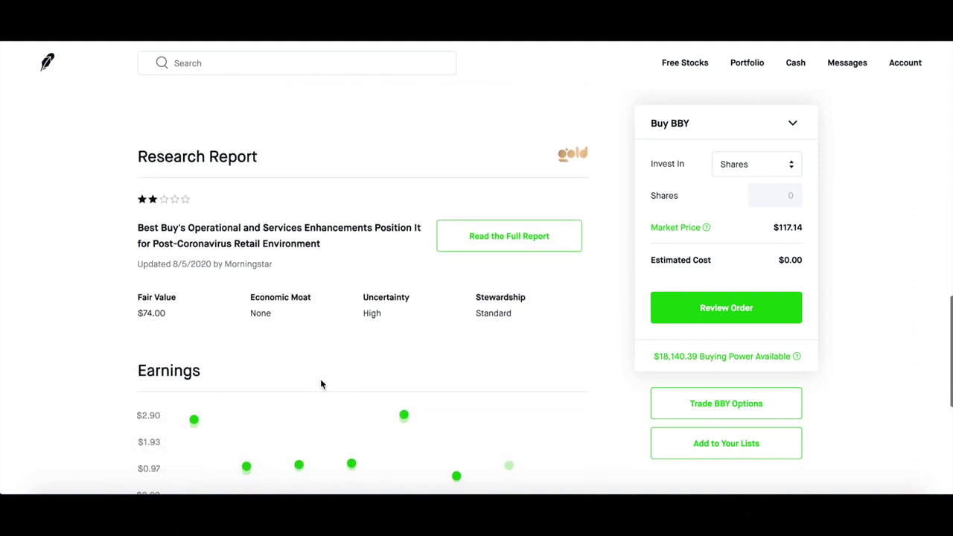
scroll(320, 381, "down", 2)
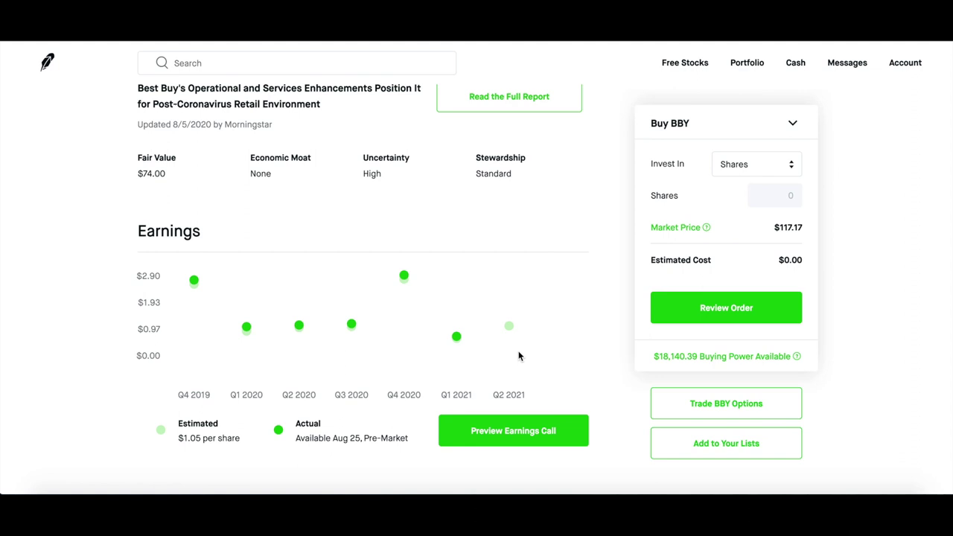
scroll(518, 356, "up", 3)
scroll(517, 355, "up", 3)
scroll(517, 356, "up", 5)
scroll(517, 355, "up", 2)
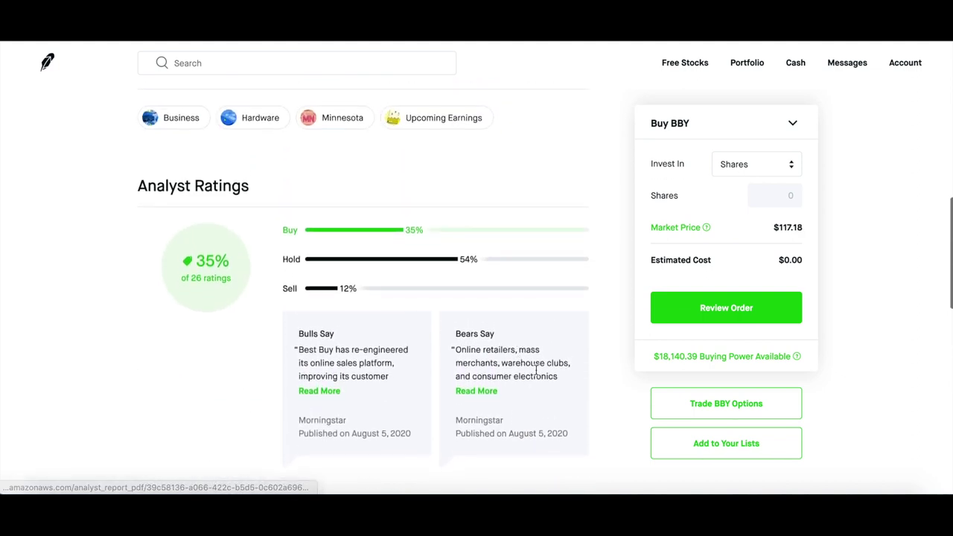
scroll(536, 370, "up", 1)
scroll(551, 395, "up", 3)
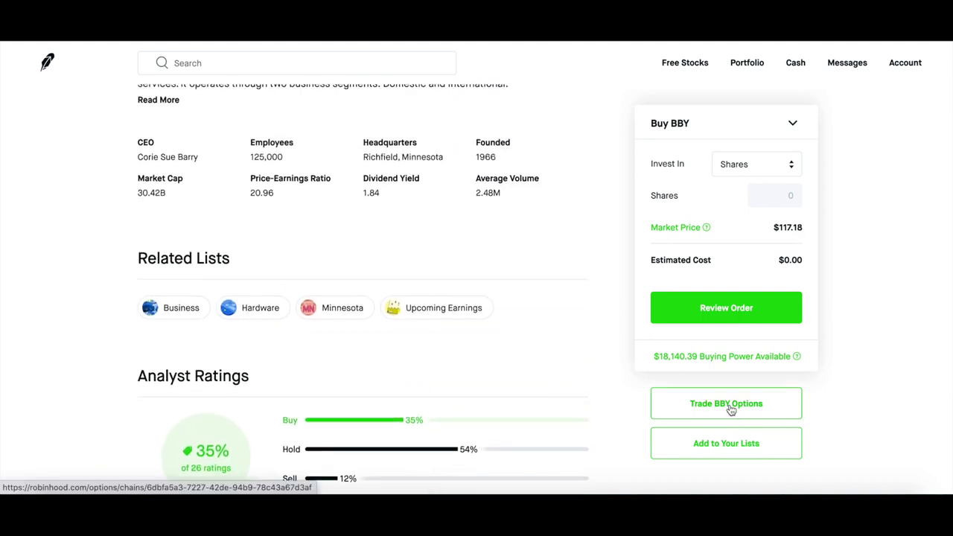
- Show BBY's sell-put options chain for August 28, scrolled to the $116 strike
left_click(730, 409)
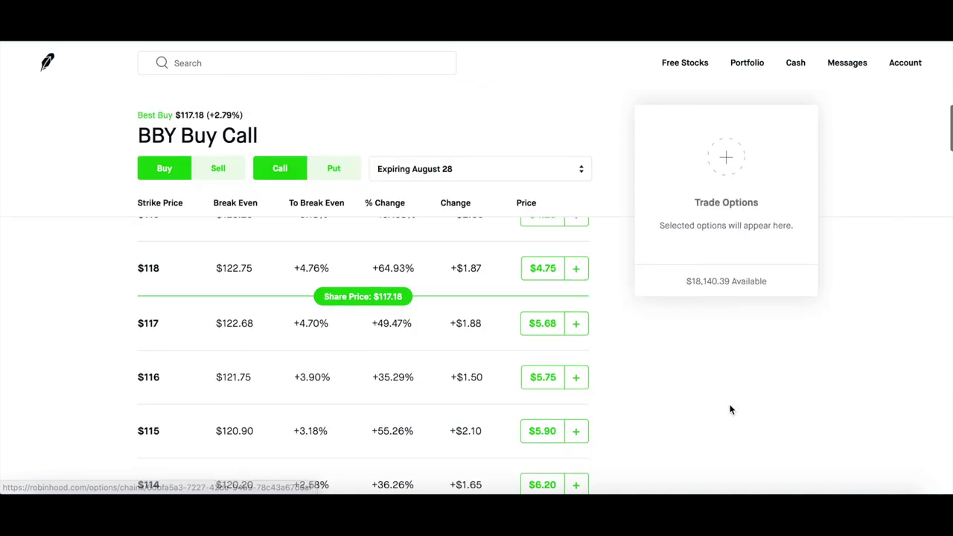
left_click(218, 169)
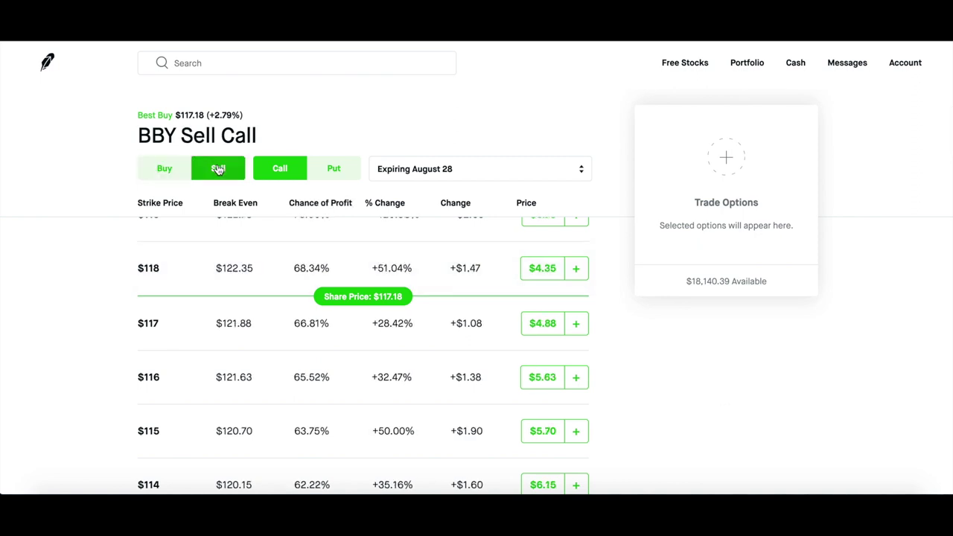
left_click(335, 171)
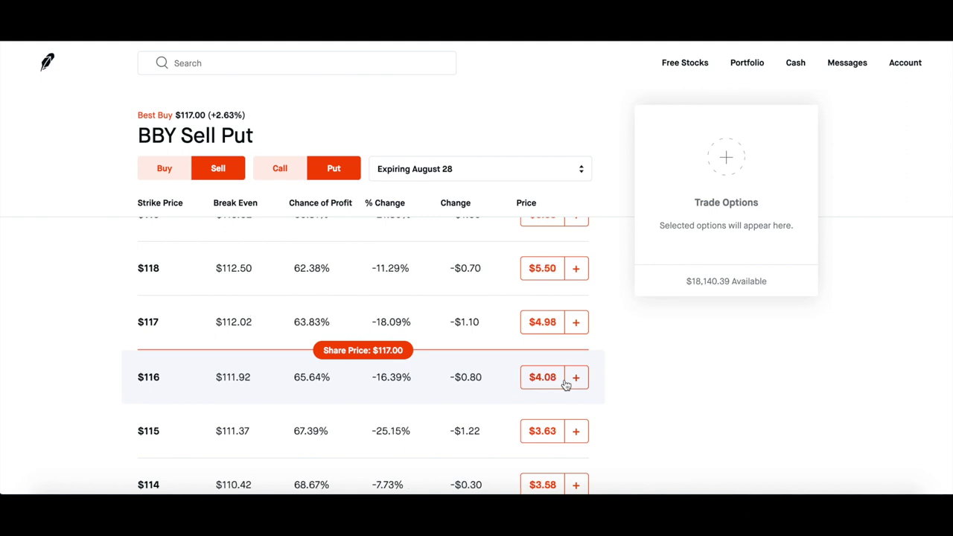
scroll(566, 383, "down", 1)
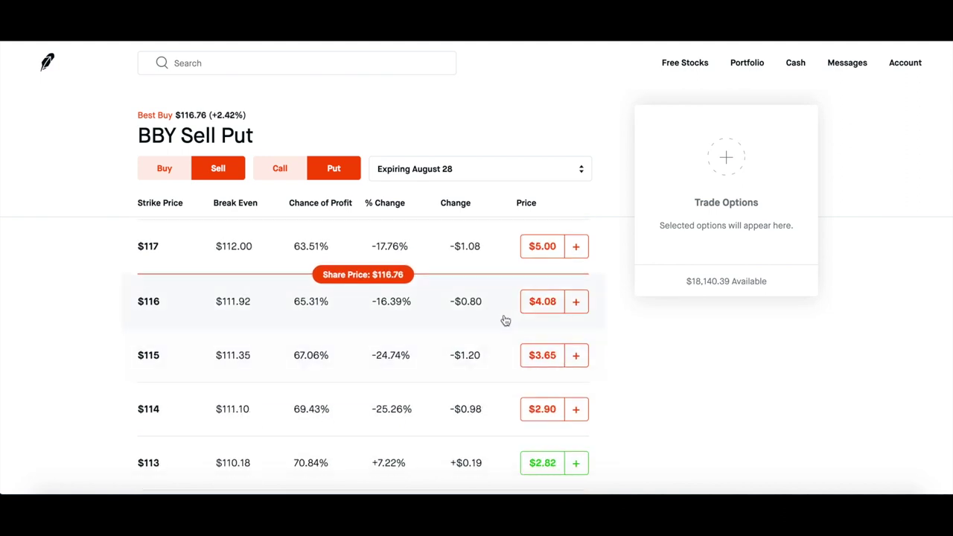
- Set up a 1-contract short $116 BBY put at a $4.13 limit, good for day
left_click(577, 302)
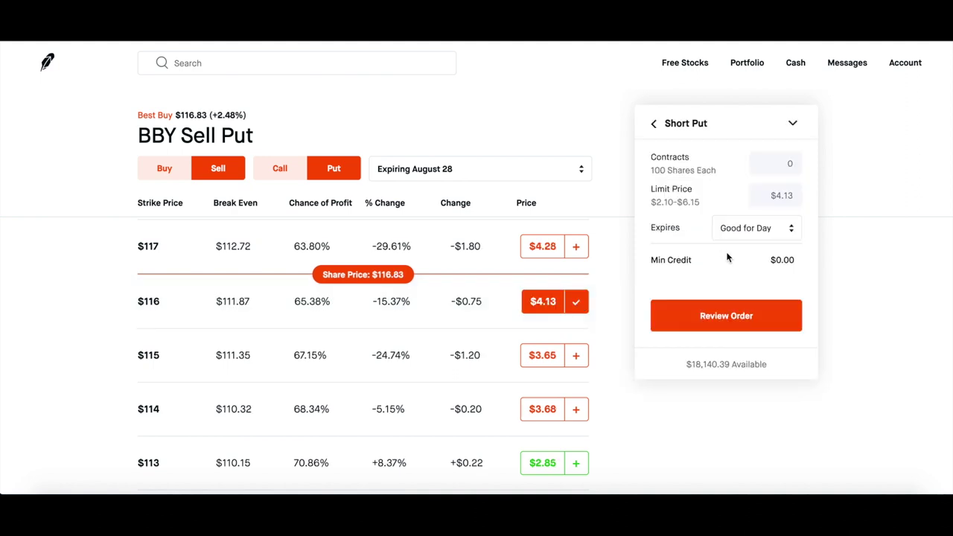
left_click(791, 164)
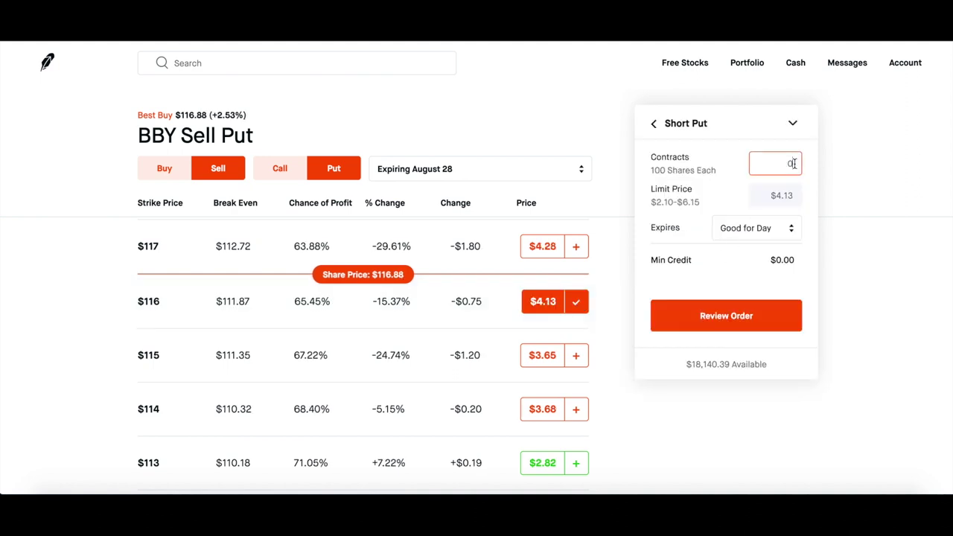
type("1")
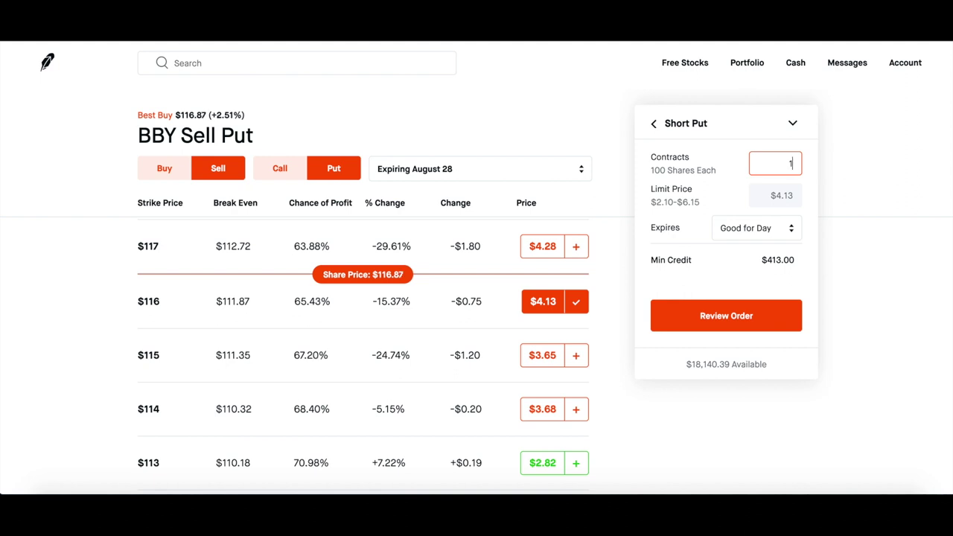
left_click(759, 227)
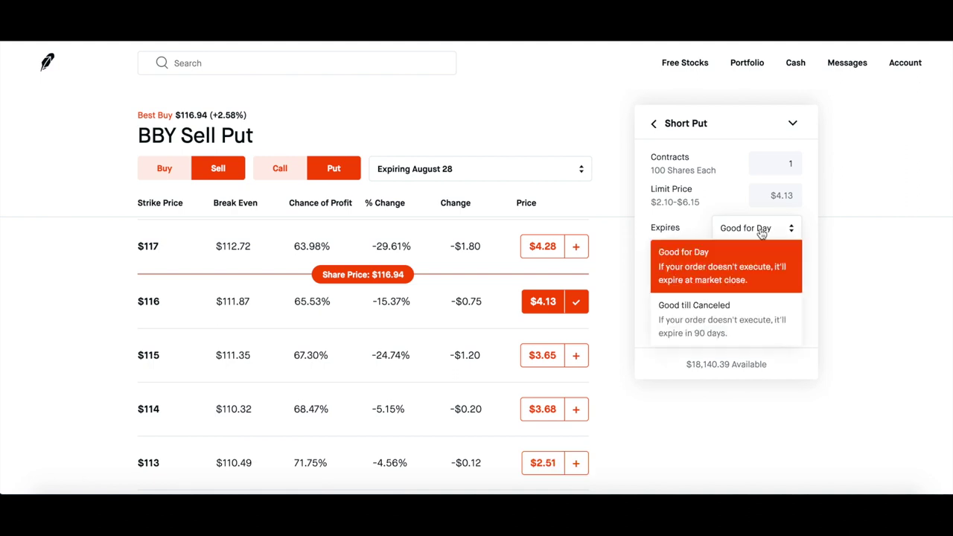
left_click(827, 241)
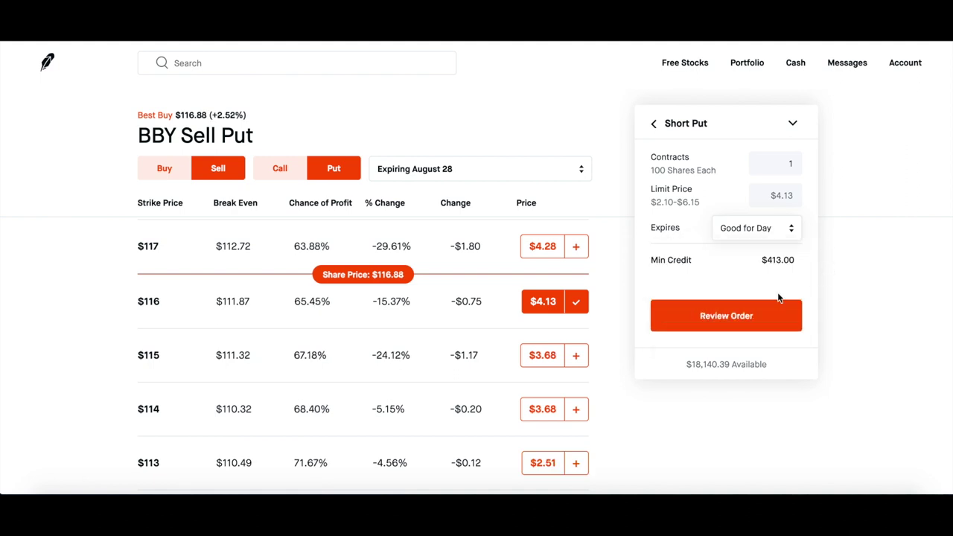
- Lower the BBY $116 put limit to $4.10 and submit the order for a $410 credit
left_click(733, 318)
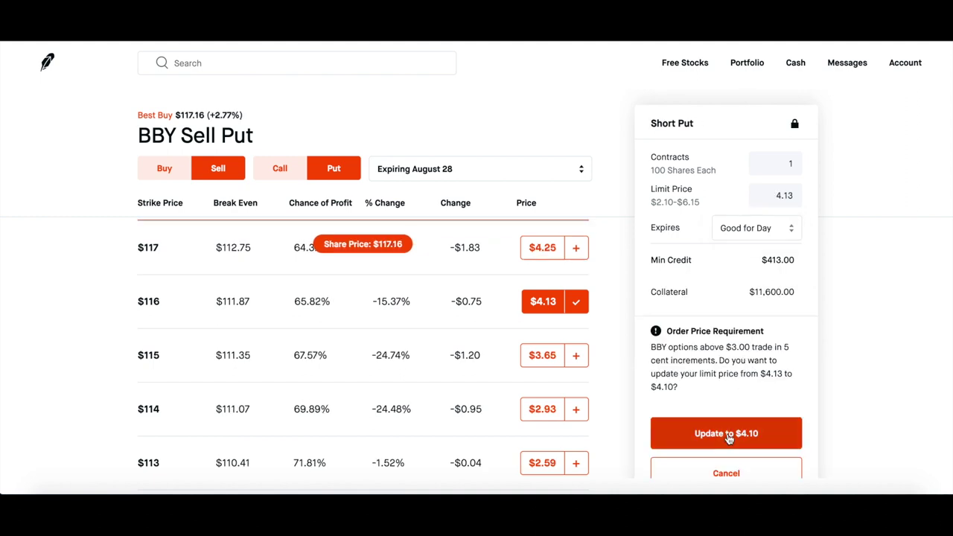
left_click(727, 433)
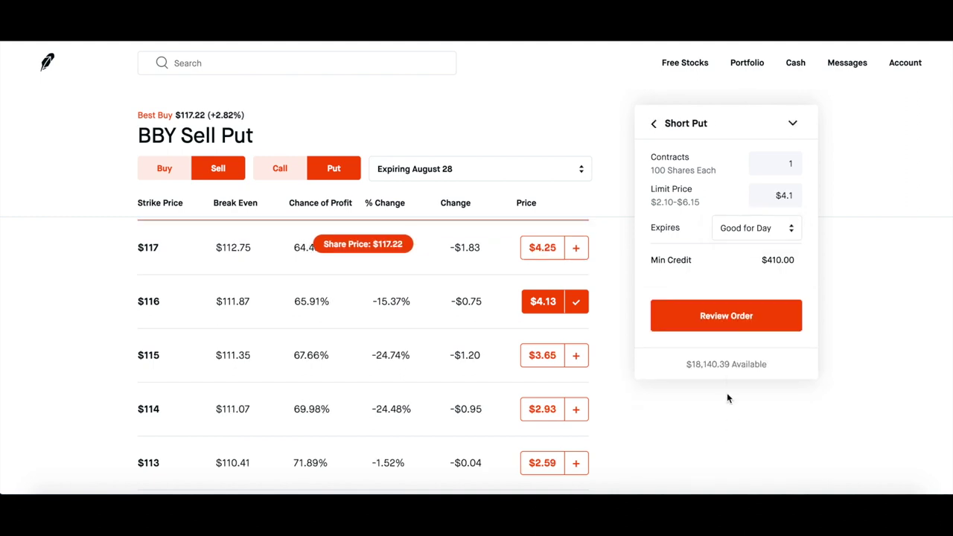
left_click(727, 316)
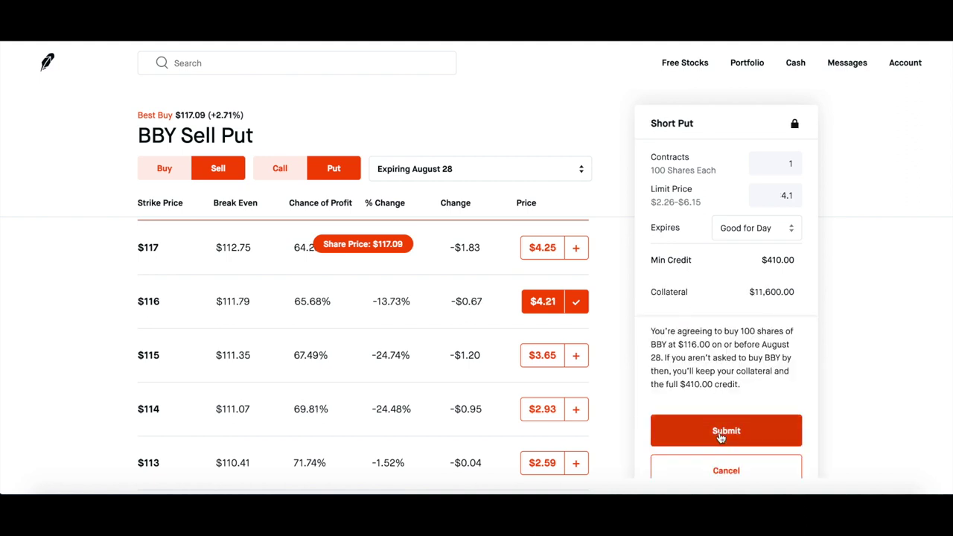
left_click(719, 436)
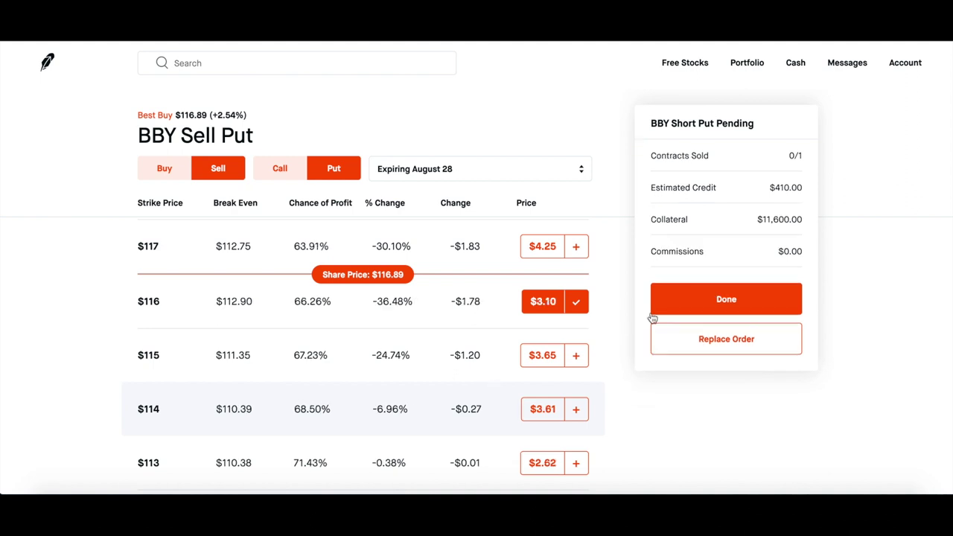
left_click(731, 305)
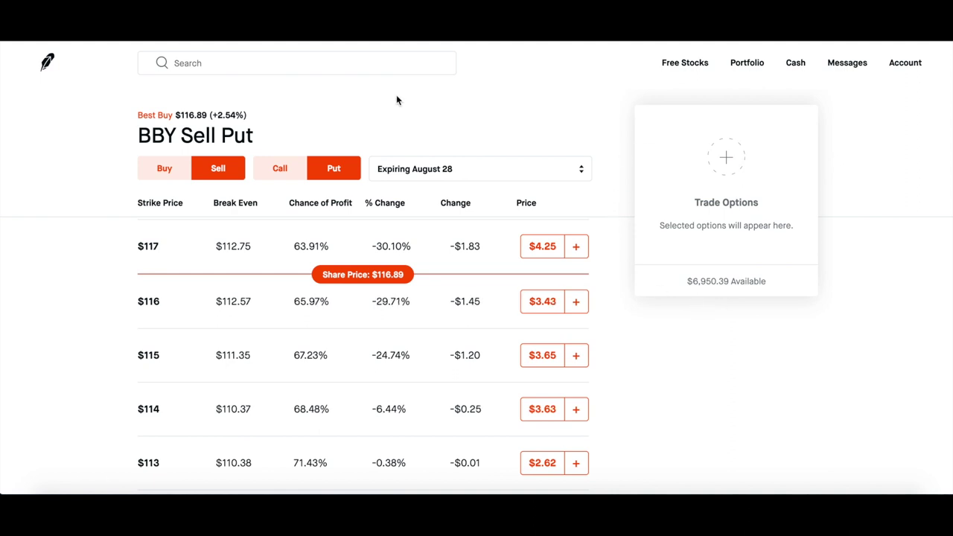
- Return home, open the Next day buy watchlist, and open Tortoise Acquisition (SHLL)
left_click(746, 62)
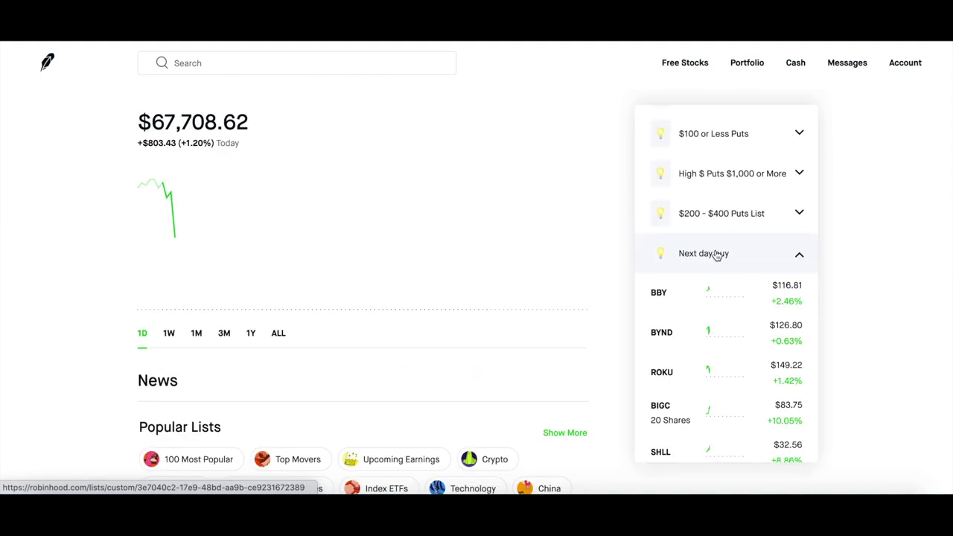
left_click(715, 254)
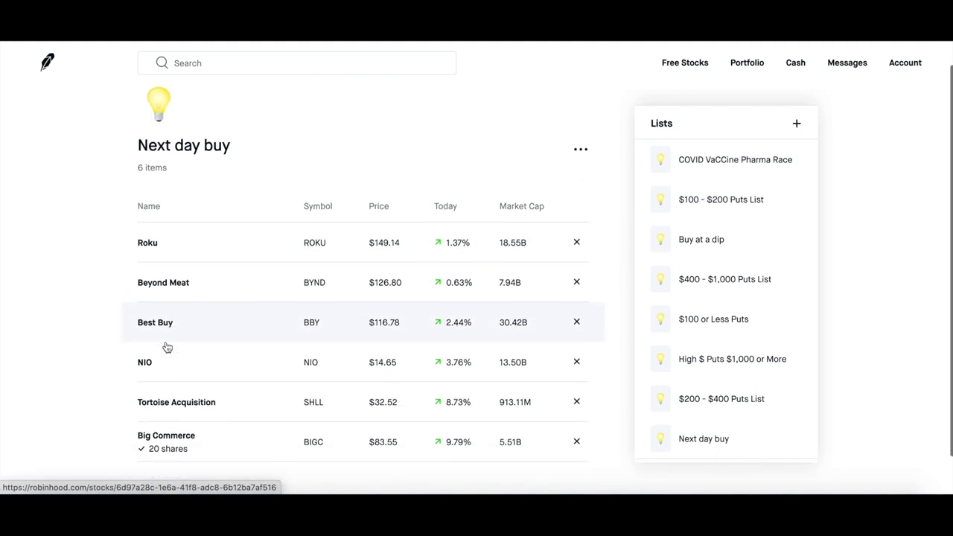
scroll(166, 348, "down", 2)
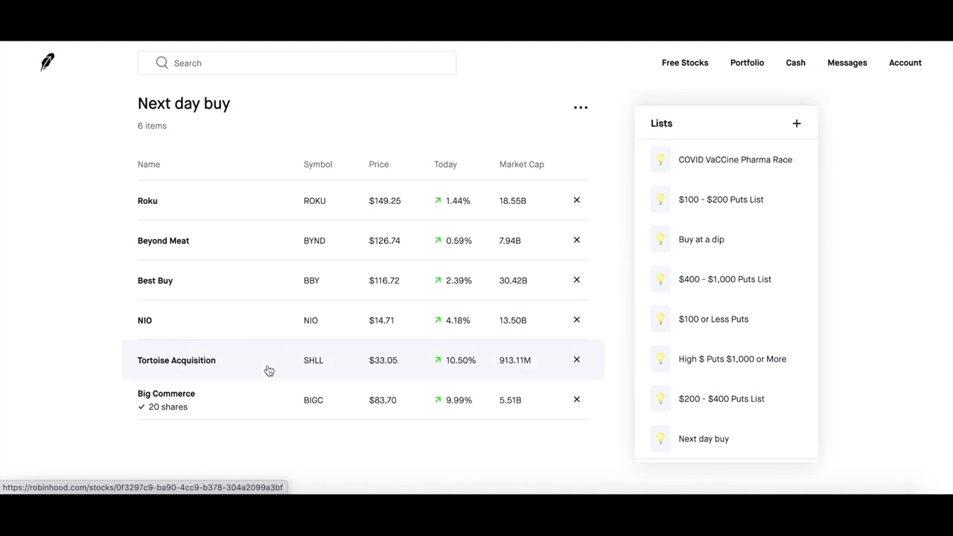
left_click(269, 370)
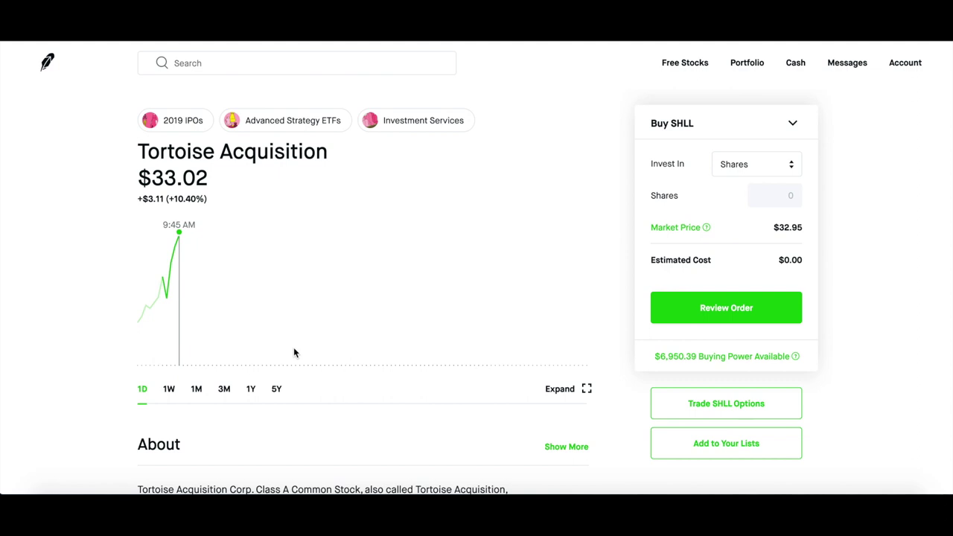
- Look over SHLL's September 18 call options, then open NIO's stock page at $14.70
scroll(294, 351, "down", 2)
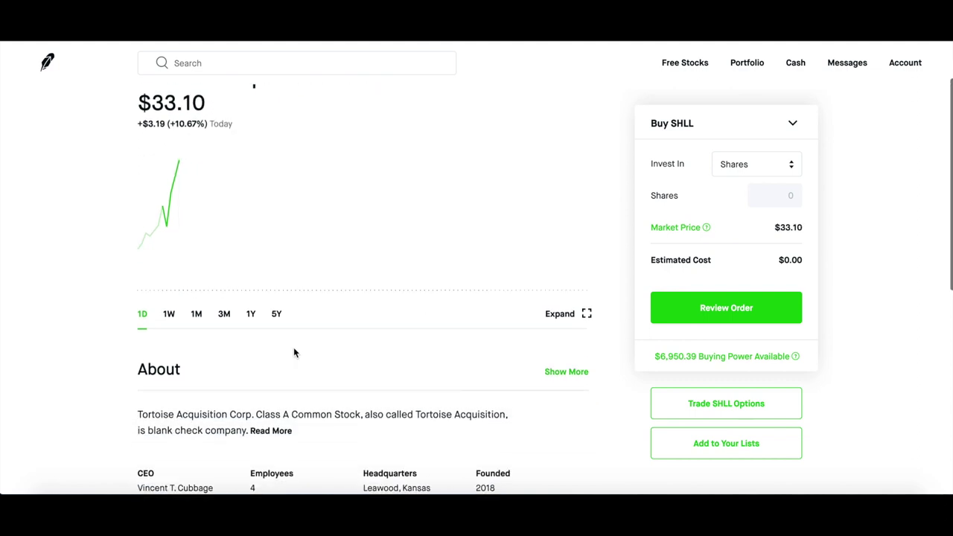
scroll(293, 352, "down", 2)
scroll(293, 353, "up", 2)
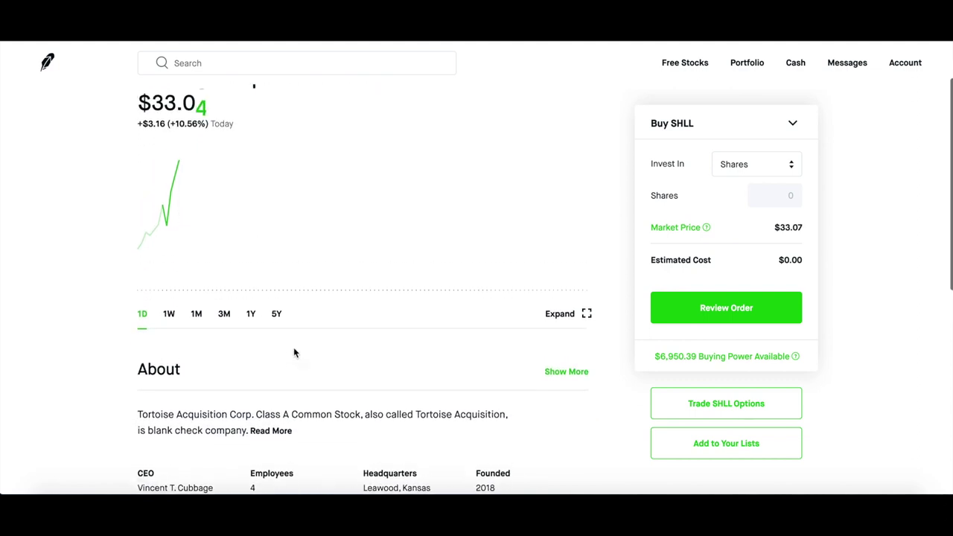
scroll(293, 352, "up", 1)
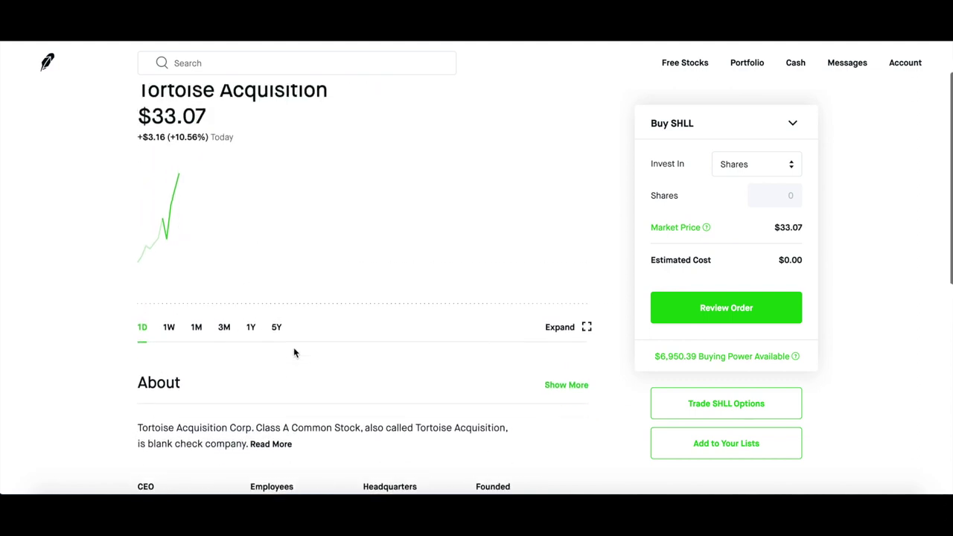
left_click(715, 405)
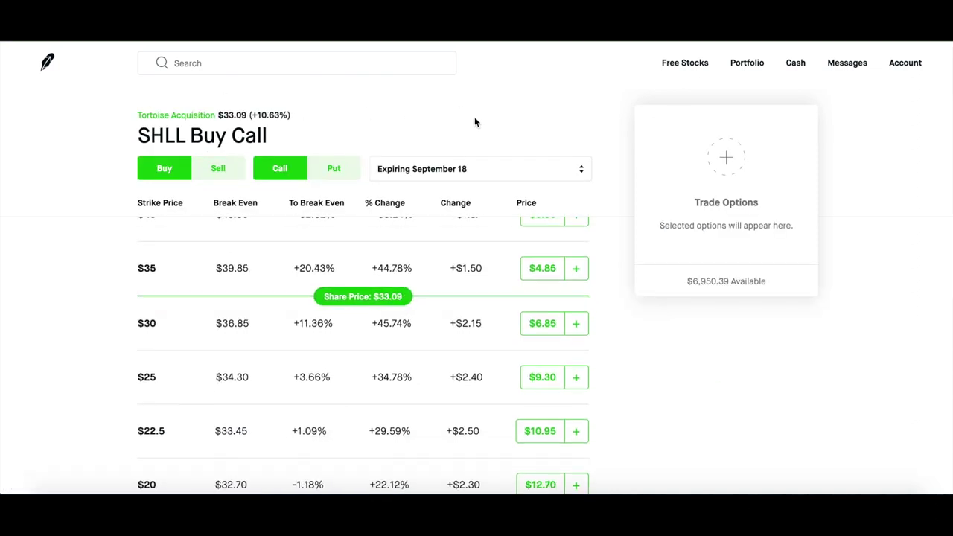
scroll(51, 105, "up", 3)
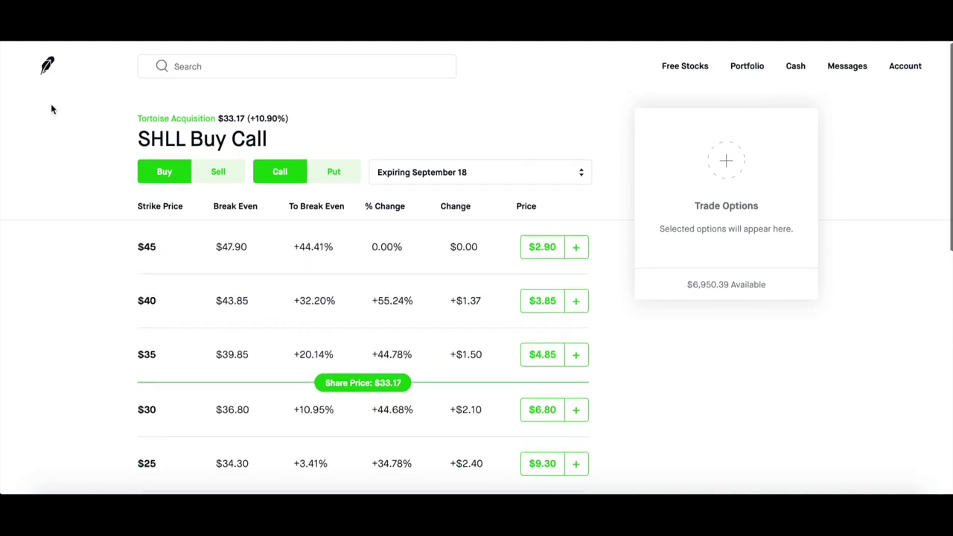
key("alt+Left")
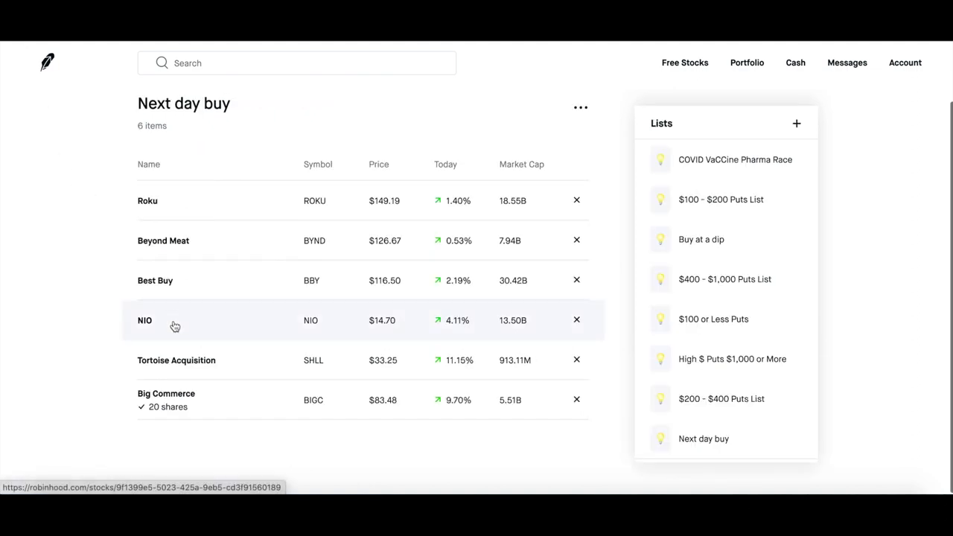
left_click(174, 326)
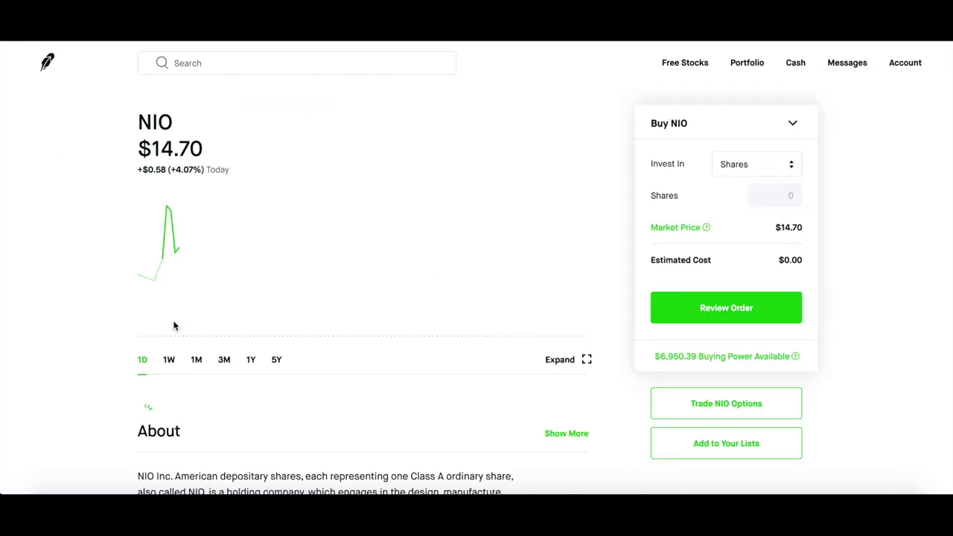
- Show NIO's sell-put options chain for August 28, with strikes $15 down to $13
left_click(711, 408)
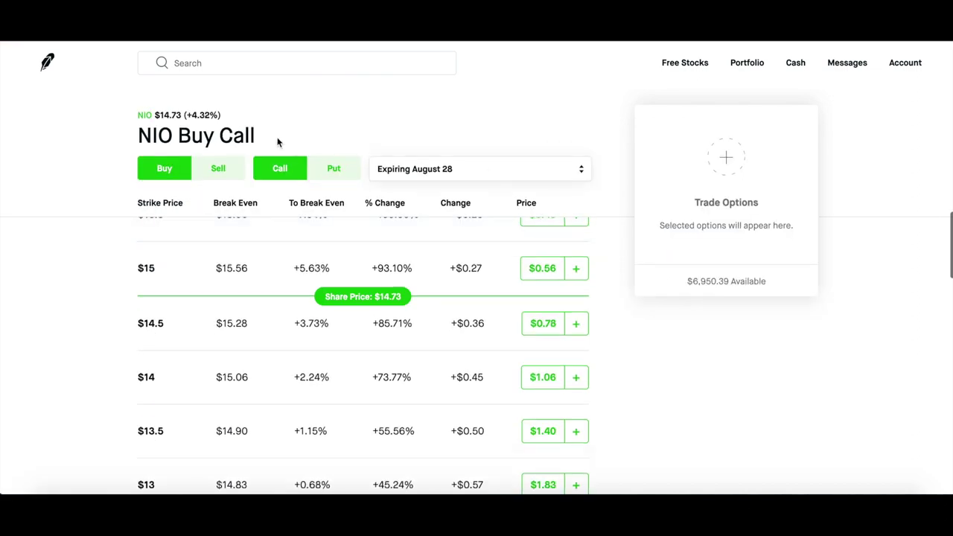
left_click(227, 165)
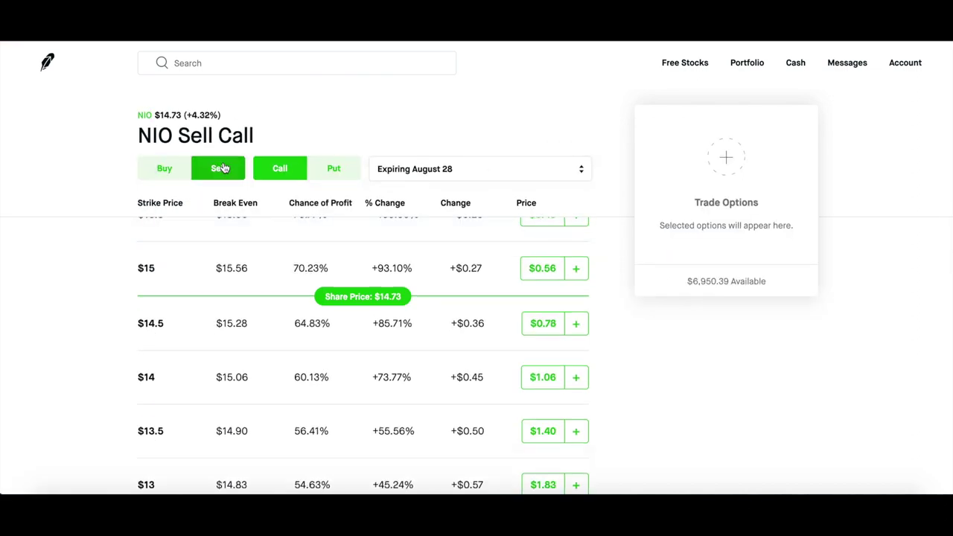
left_click(347, 169)
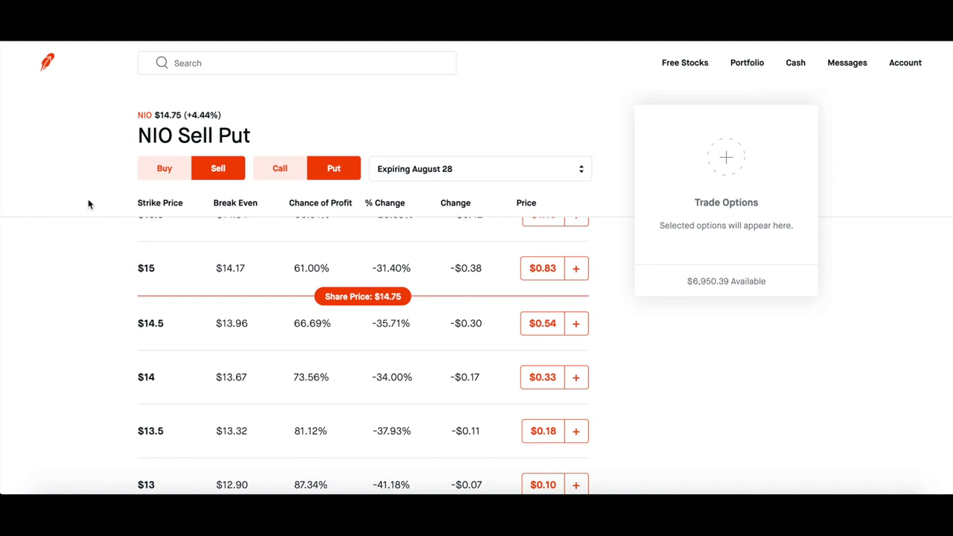
scroll(146, 383, "down", 1)
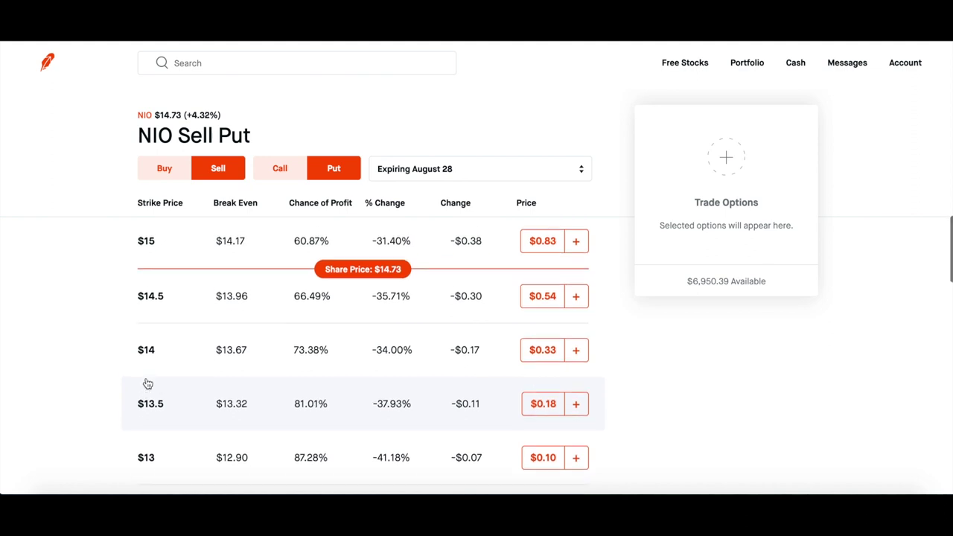
scroll(149, 383, "up", 1)
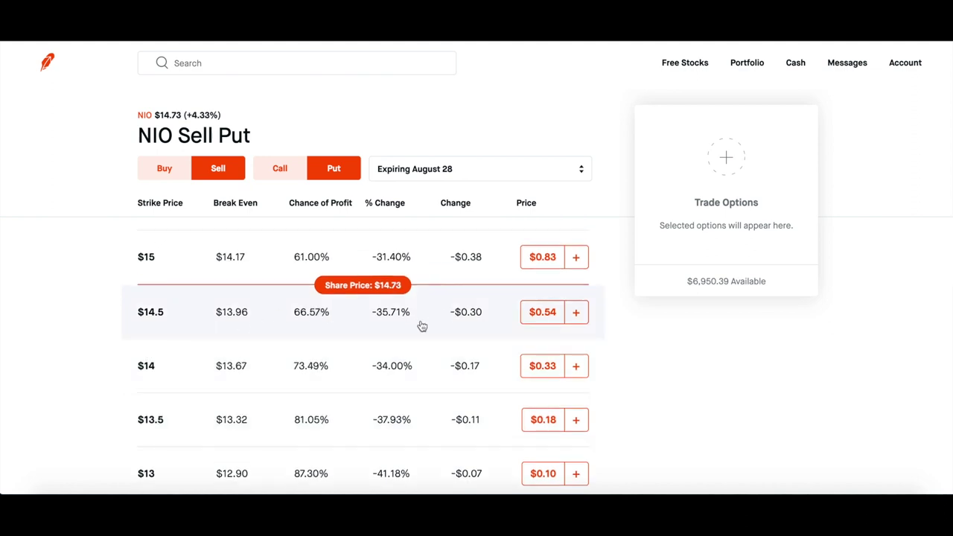
- Sell 1 NIO $14.5 put expiring August 28 at $0.52 for a $52 credit
left_click(576, 314)
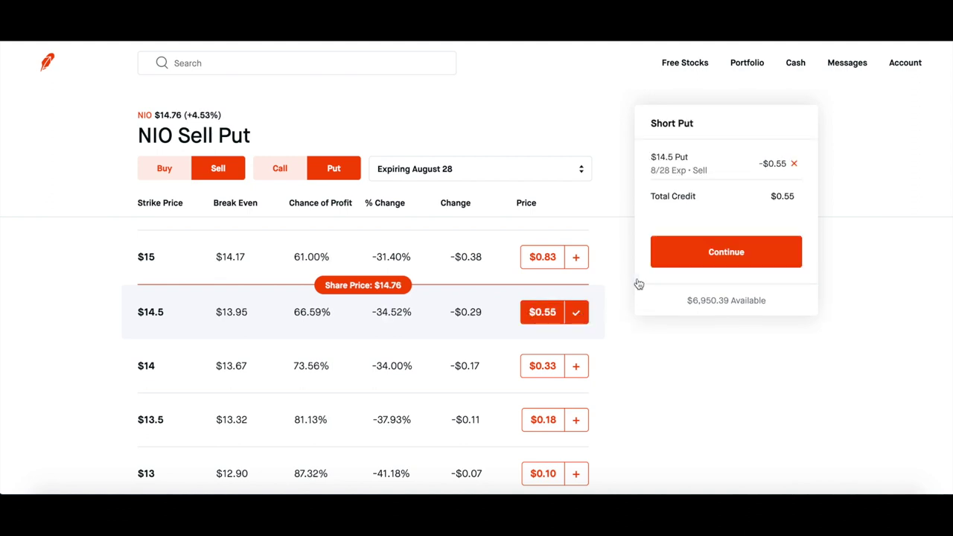
left_click(735, 250)
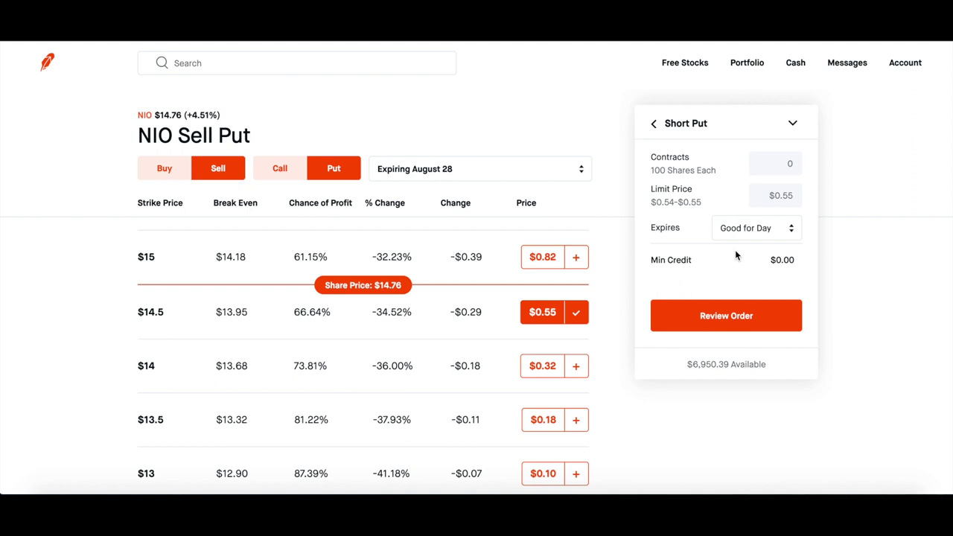
left_click(792, 166)
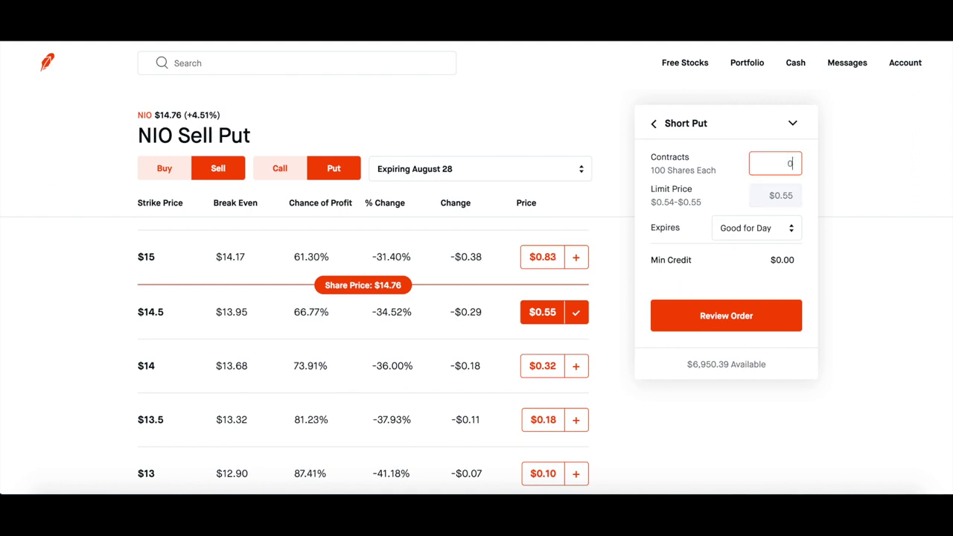
type("1")
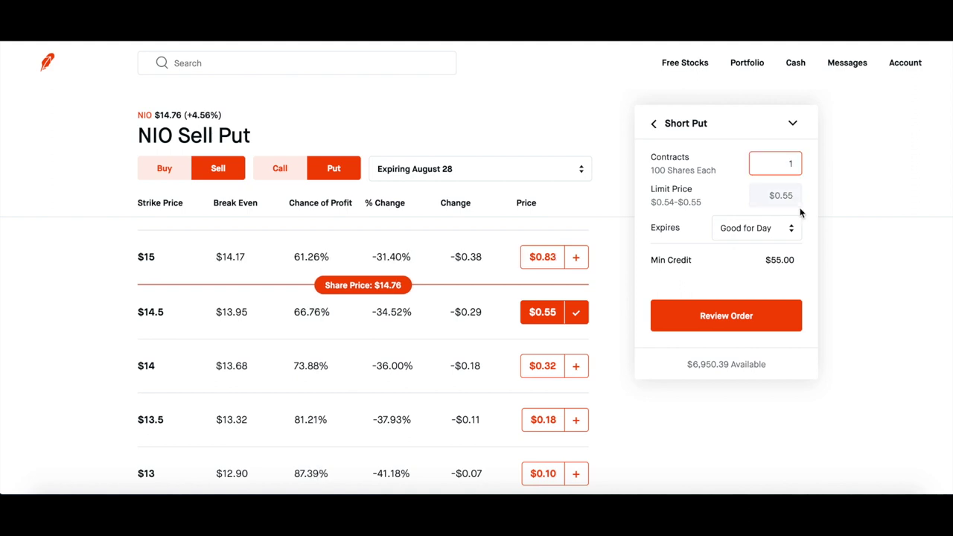
left_click(730, 322)
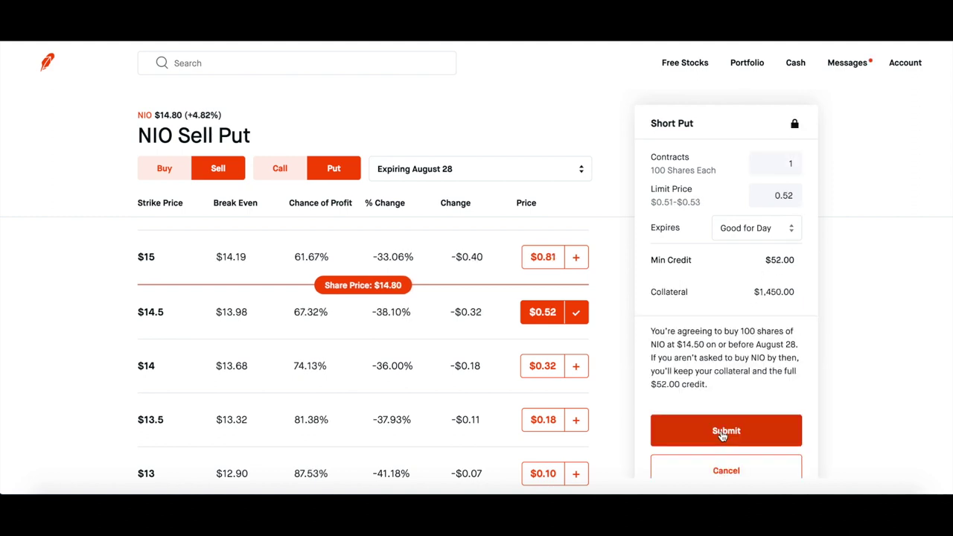
left_click(721, 432)
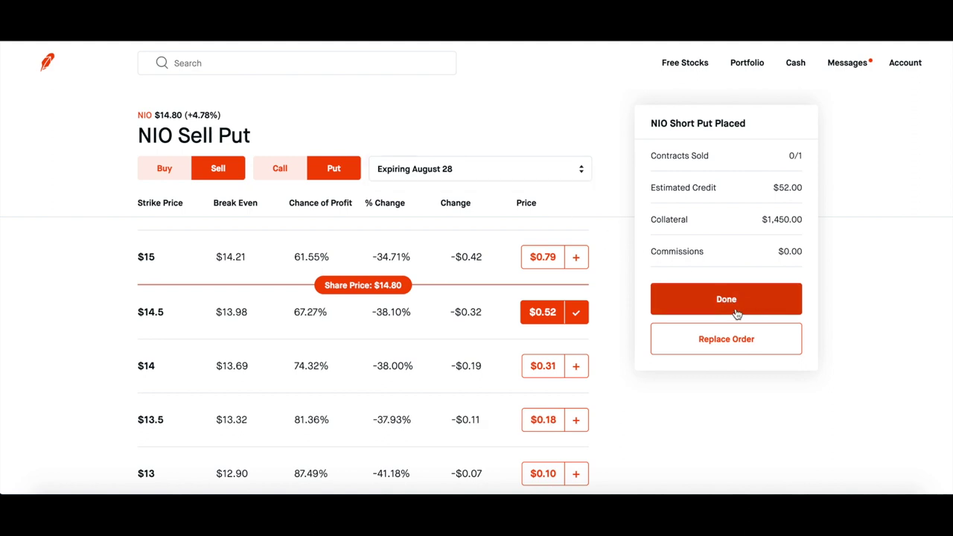
left_click(735, 310)
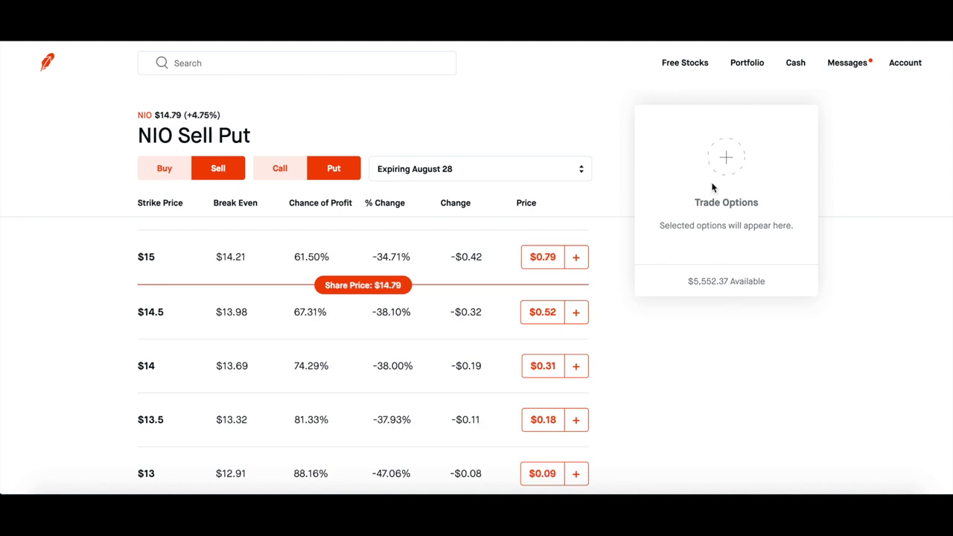
- Visit Free Stocks, then go back to Portfolio to see the NIO and BBY put positions
left_click(689, 67)
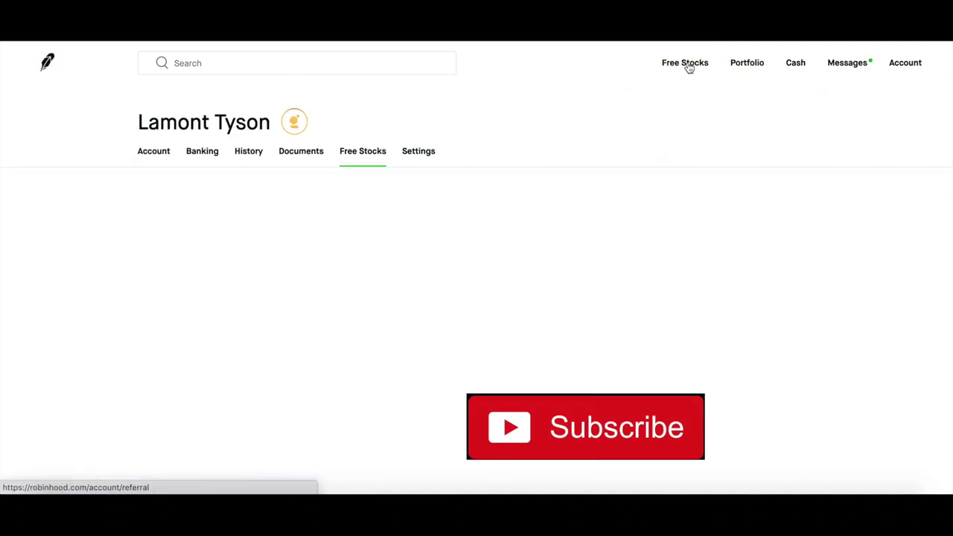
left_click(743, 67)
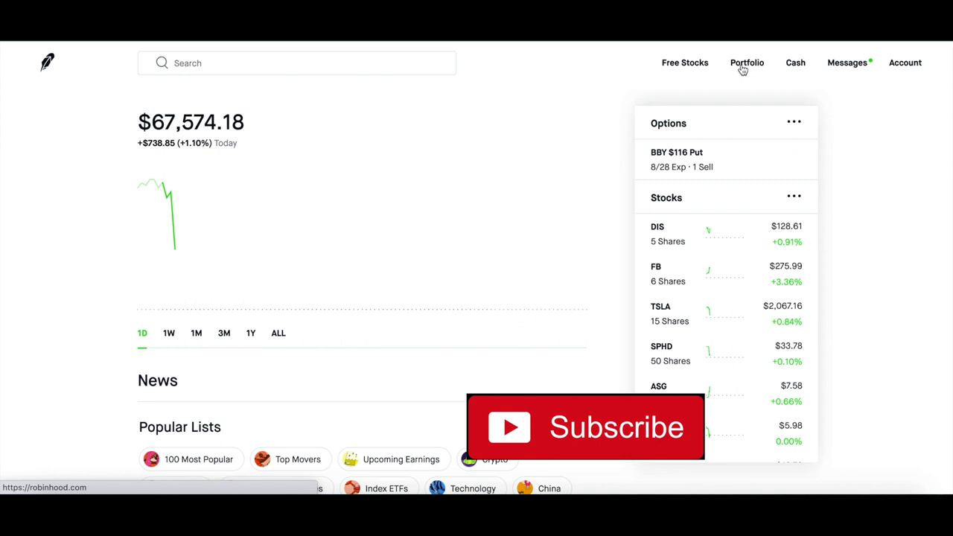